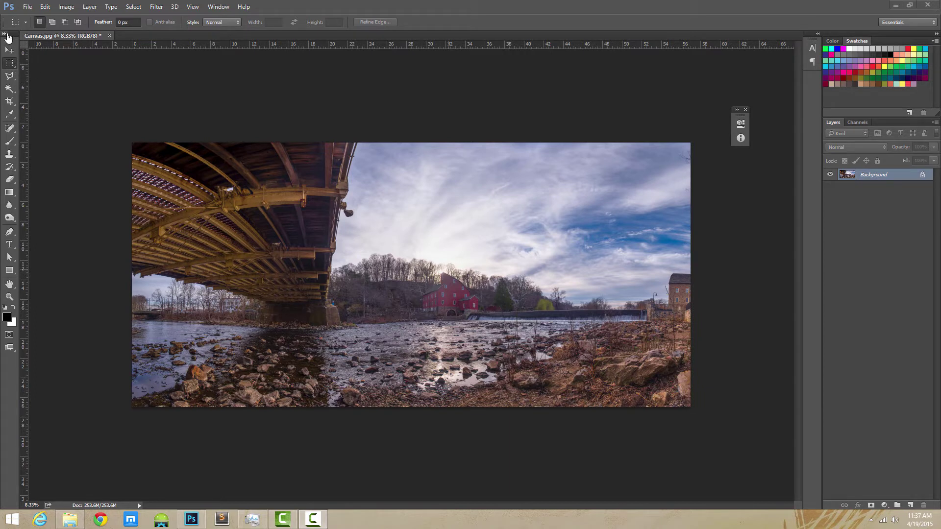
Outline the red mill with a rectangular marquee selection, redraw it once, and deselect it
left_click(10, 65)
right_click(10, 65)
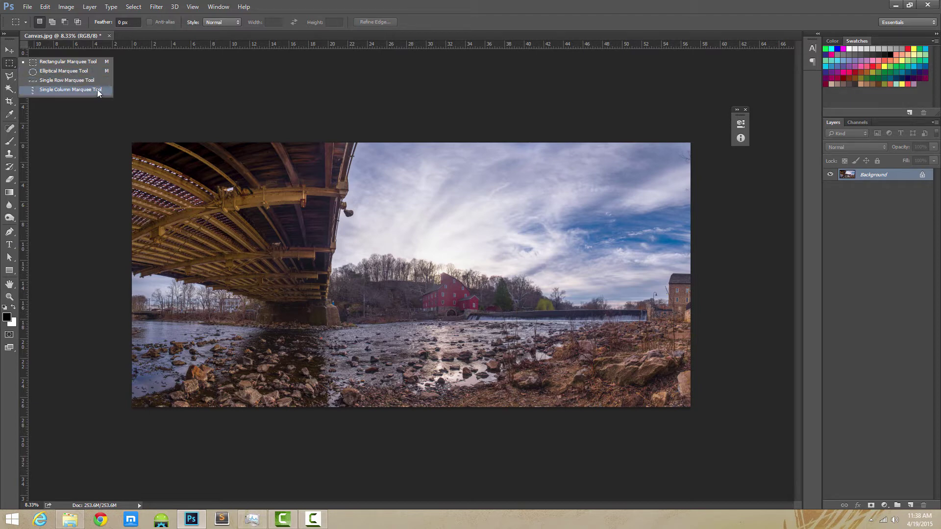
left_click(45, 66)
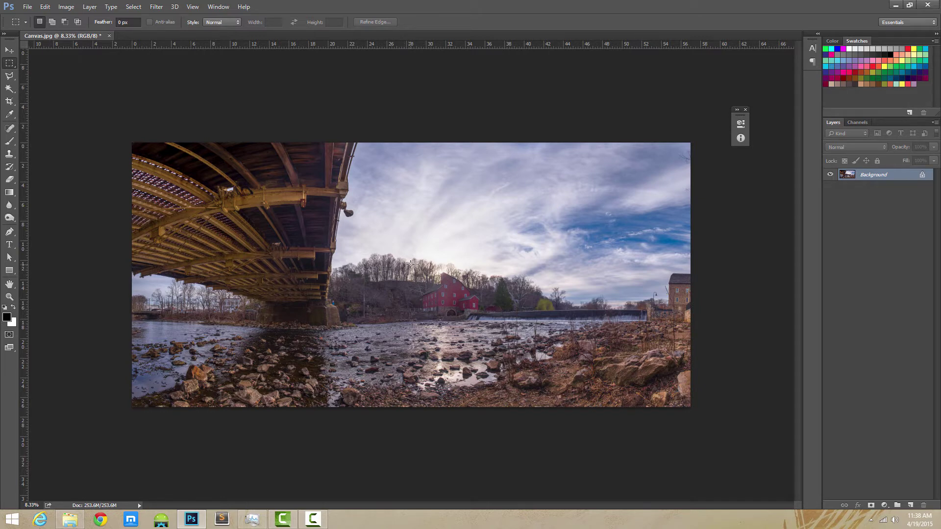
left_click_drag(409, 263, 494, 326)
left_click(452, 297)
left_click_drag(405, 259, 491, 327)
right_click(455, 306)
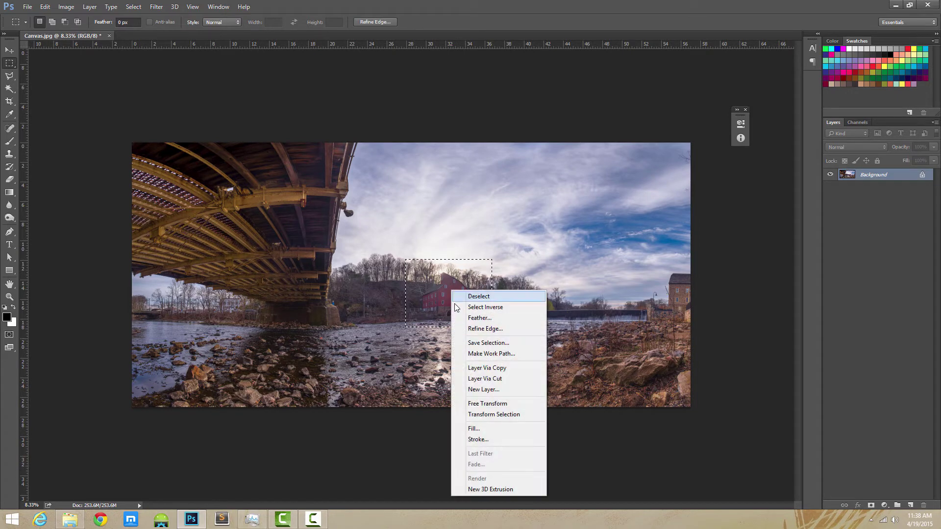
left_click(488, 296)
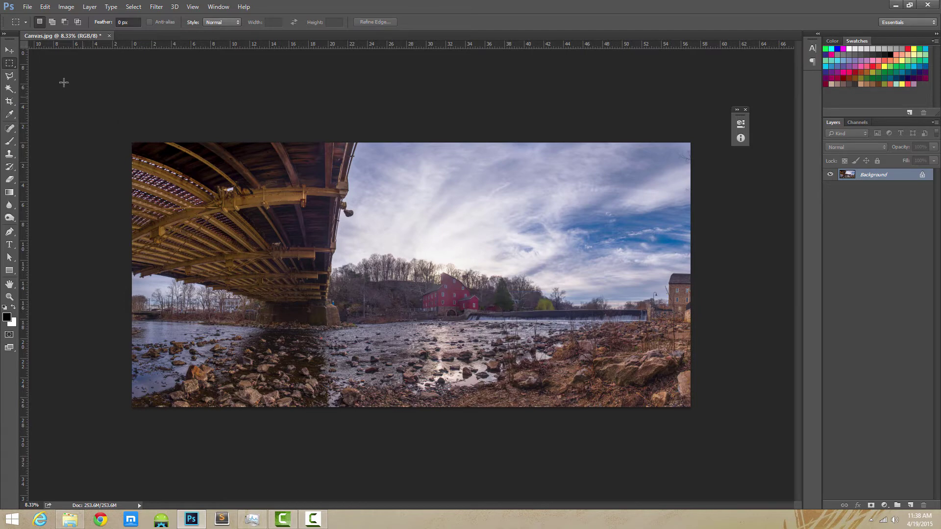
Draw an elliptical marquee selection around the red mill and clear it
left_click_drag(9, 64, 49, 72)
left_click_drag(407, 268, 494, 329)
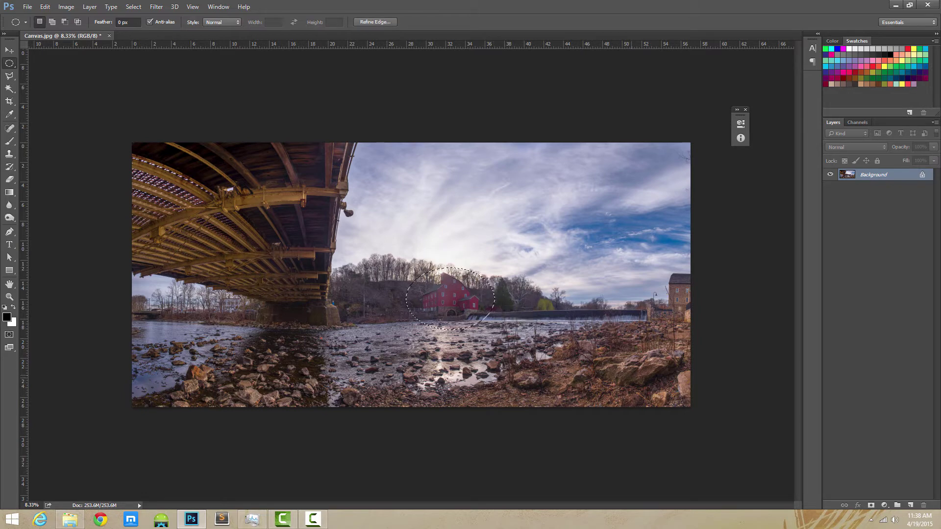
left_click(461, 304)
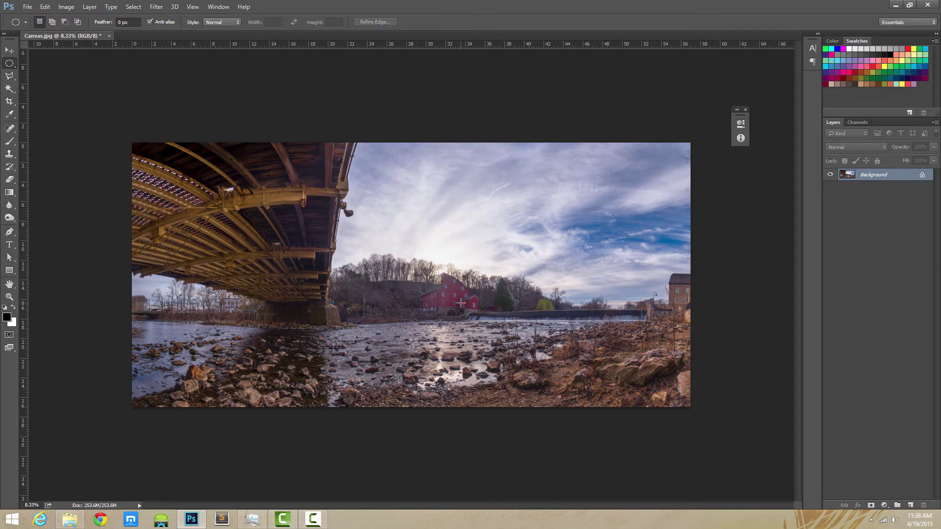
Switch back to the Rectangular Marquee, draw two successive selections around the red mill, and clear the selection
right_click(12, 64)
left_click(58, 65)
left_click_drag(412, 267, 506, 335)
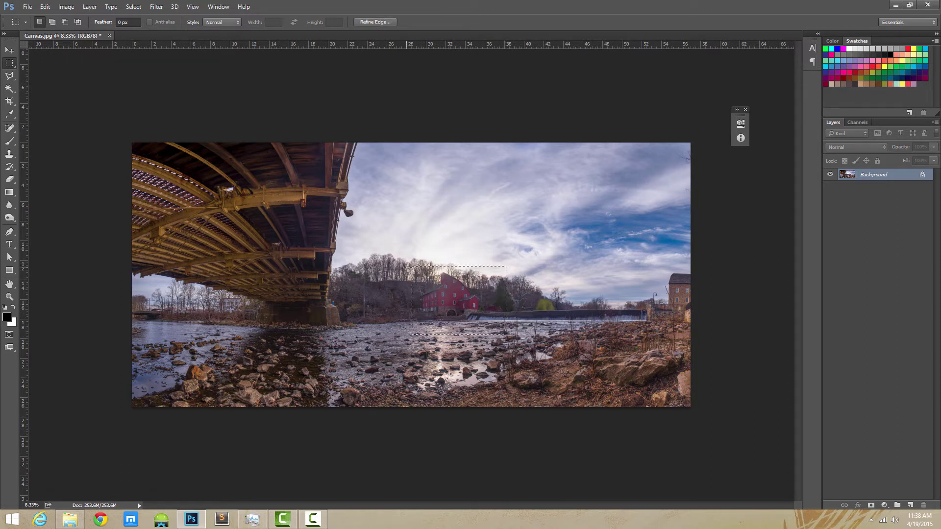
left_click_drag(412, 267, 500, 322)
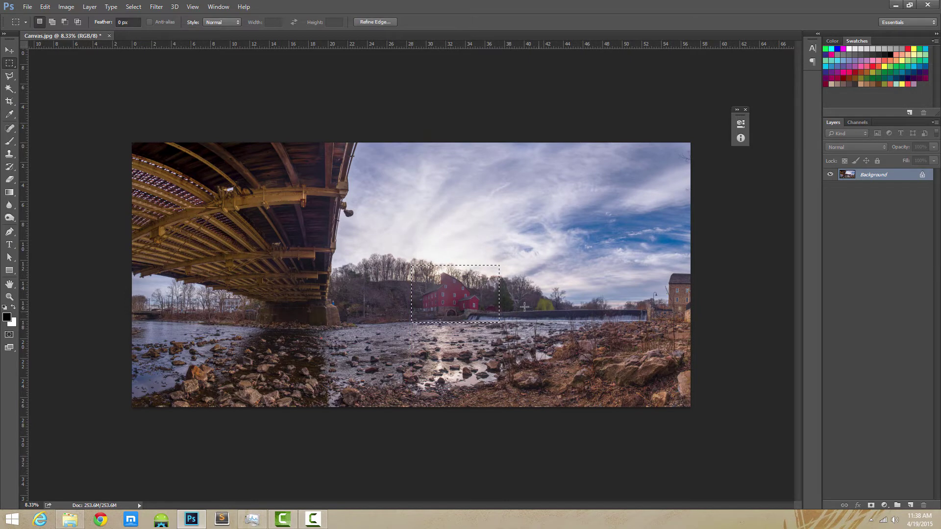
left_click(473, 291)
Draw a rectangular selection starting at the mill's middle and another around the whole mill, clearing each one
left_click_drag(450, 293, 503, 339)
left_click(509, 320)
left_click_drag(410, 262, 515, 343)
left_click(416, 299)
Draw a circular selection around the red mill with the Elliptical Marquee and clear it
left_click_drag(9, 63, 60, 72)
left_click_drag(400, 254, 505, 360)
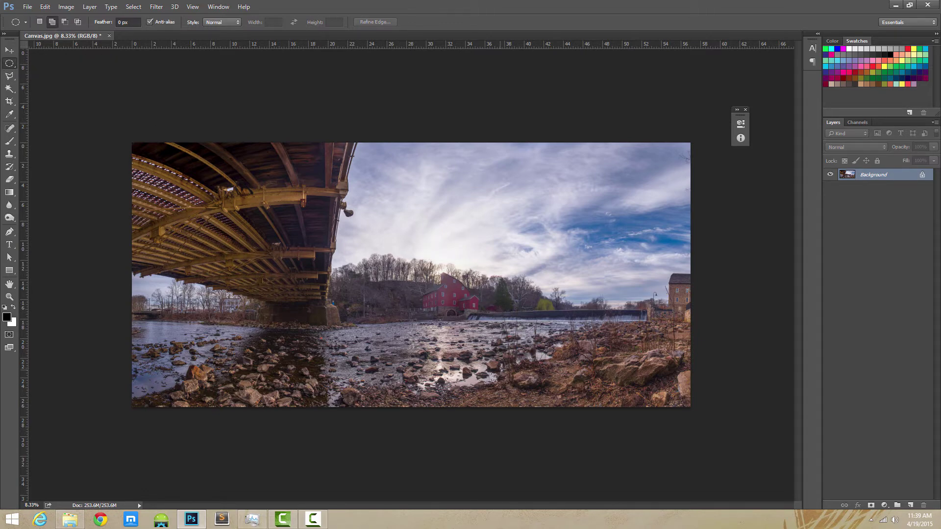
left_click(465, 393)
Draw a large circular marquee selection outward from its centre on the red mill, reaching into the sky and river
left_click_drag(449, 295, 526, 370)
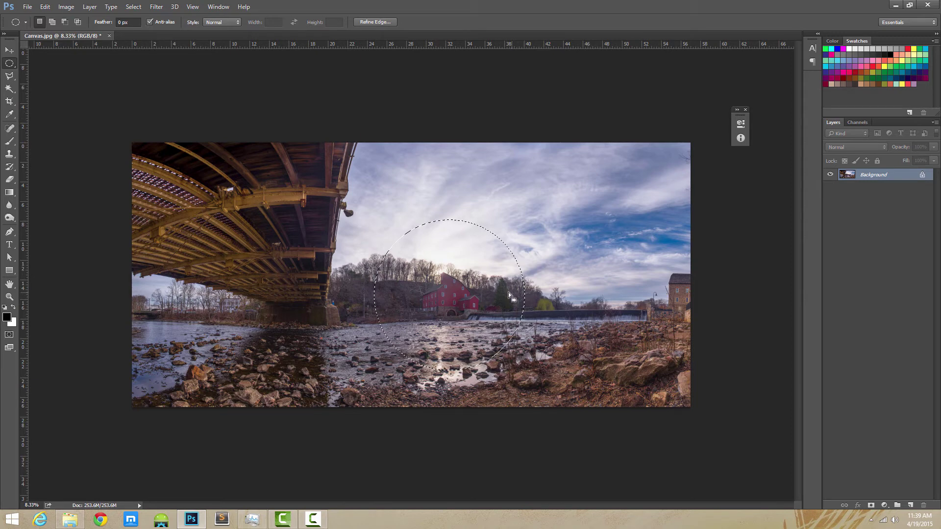
left_click_drag(495, 294, 444, 290)
left_click_drag(451, 275, 445, 297)
left_click_drag(501, 312, 468, 319)
Switch to the Polygonal Lasso tool and deselect the circular selection around the mill
left_click(9, 76)
left_click(61, 84)
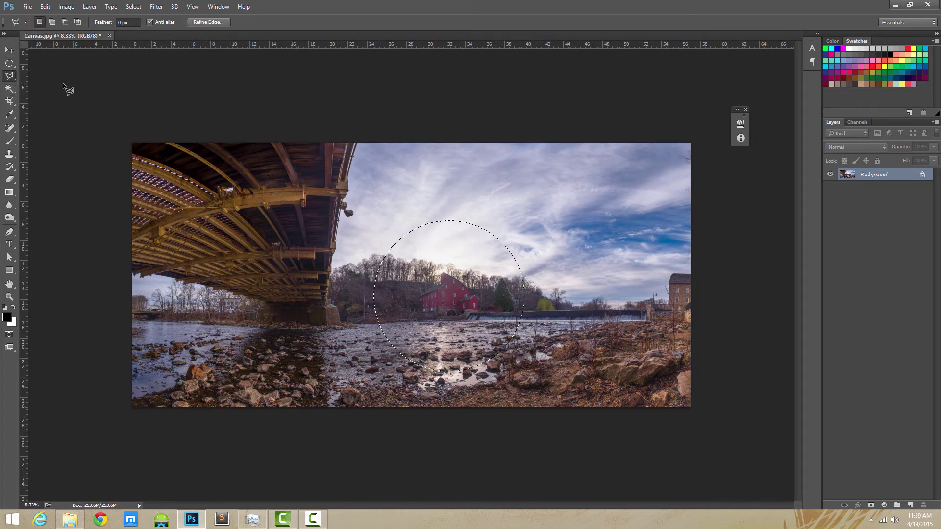
key("ctrl+d")
left_click(476, 289)
key("ctrl+d")
Draw a tall rectangular marquee selection covering the red mill, the sky above it and part of the river
left_click(10, 65)
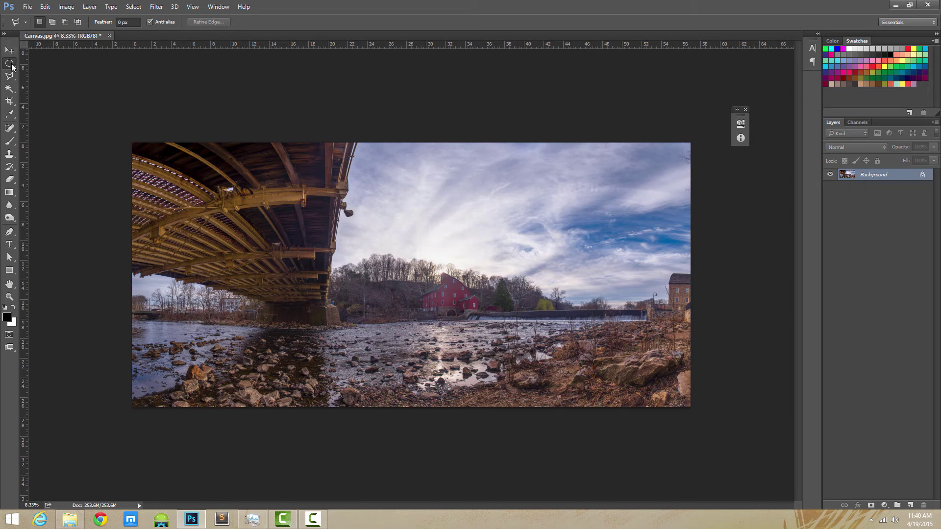
left_click(44, 62)
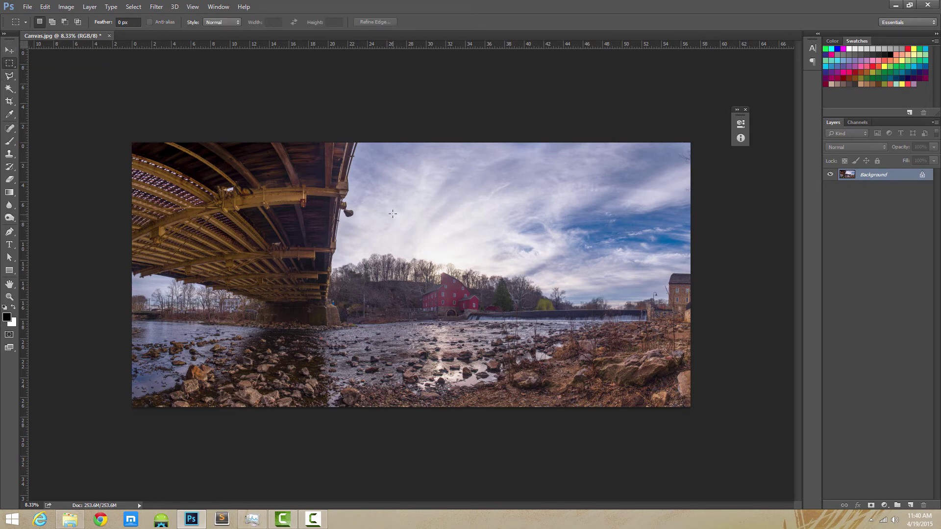
left_click_drag(390, 212, 507, 350)
Add elliptical selections below the bridge and over the rectangle's upper-right corner to the existing selection, and clear everything
left_click(9, 63)
left_click(51, 69)
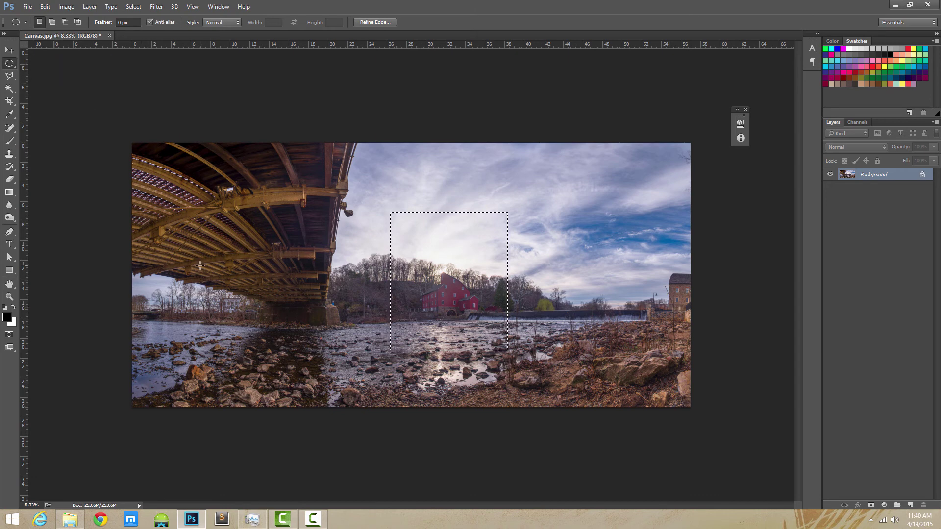
key("shift")
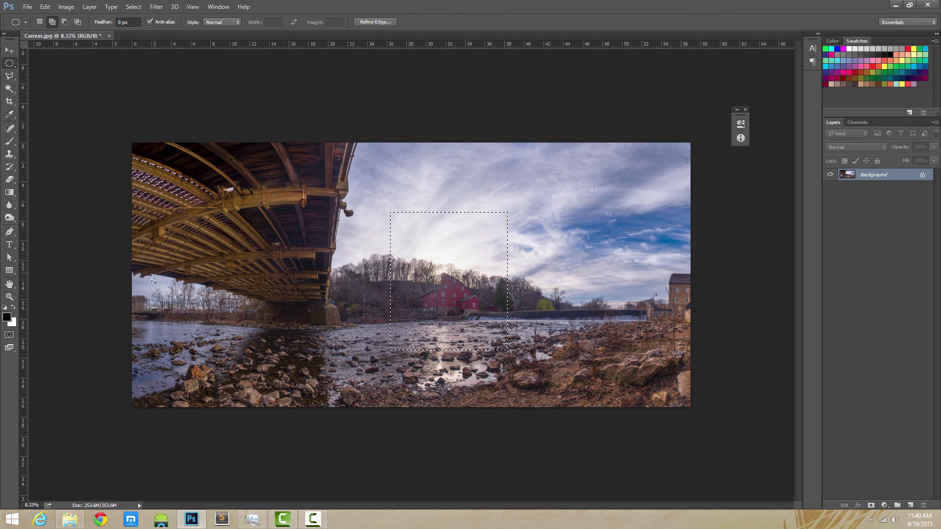
left_click_drag(179, 269, 293, 367)
left_click_drag(464, 175, 560, 269)
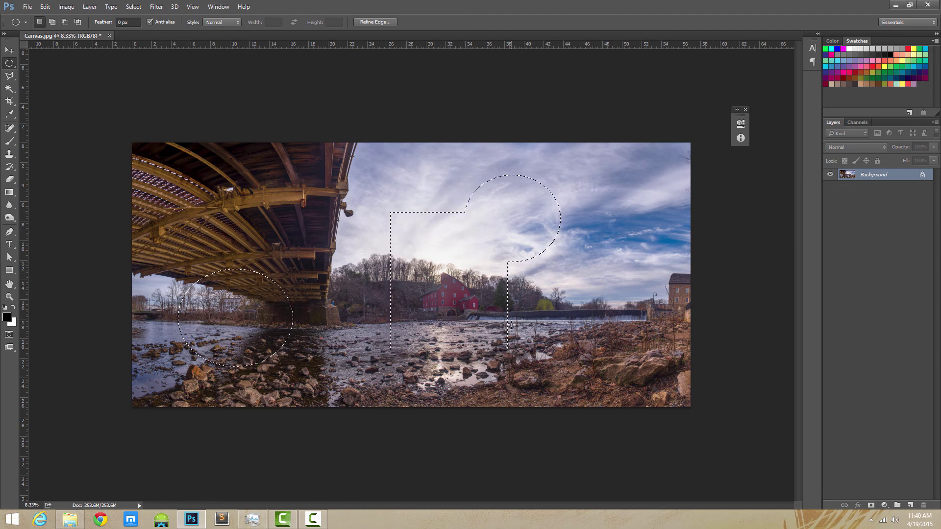
mouse_move(490, 244)
left_mouse_down()
mouse_move(445, 270)
mouse_move(511, 274)
mouse_move(480, 313)
mouse_move(441, 260)
mouse_move(494, 260)
left_mouse_up()
left_click(473, 360)
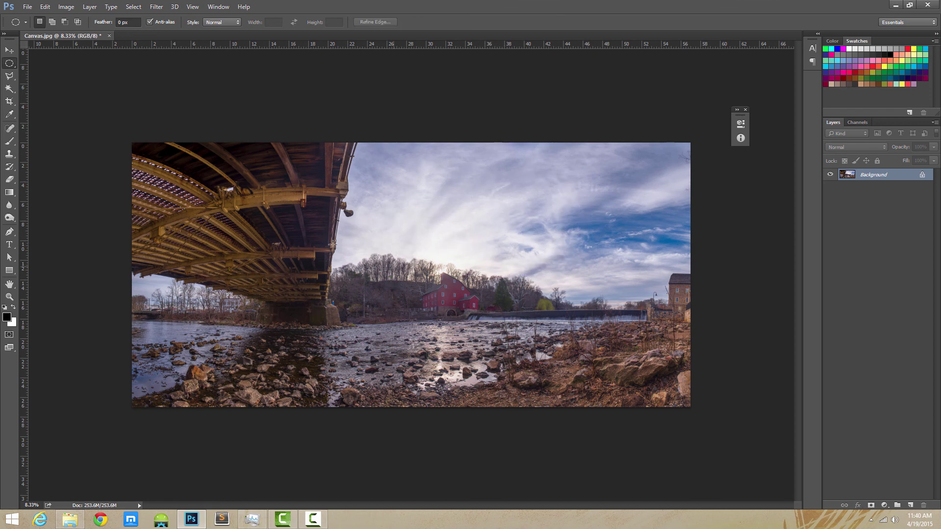